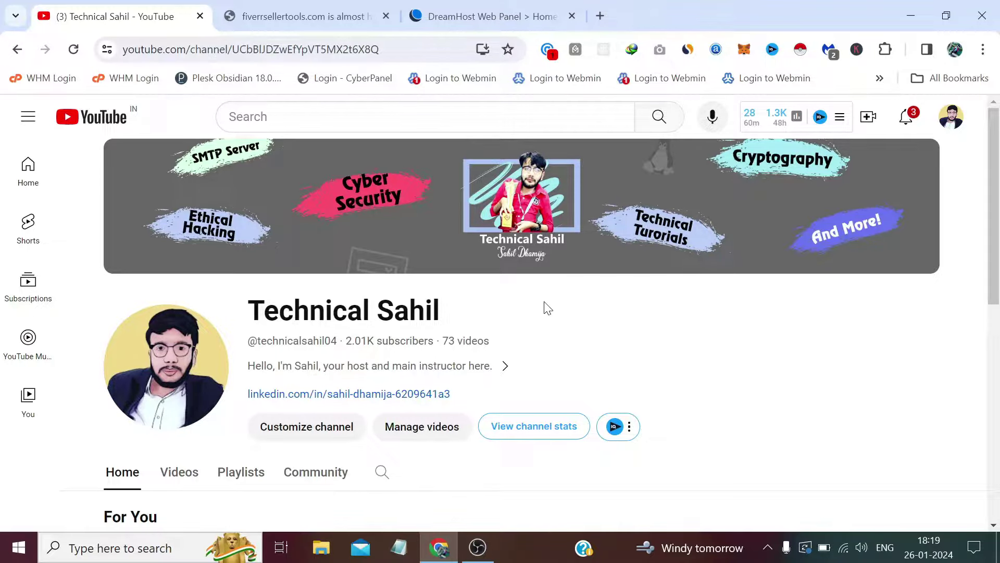
- Bring up the fiverrsellertools.com tab showing DreamHost's 'almost here' page marked Not secure
left_click(299, 16)
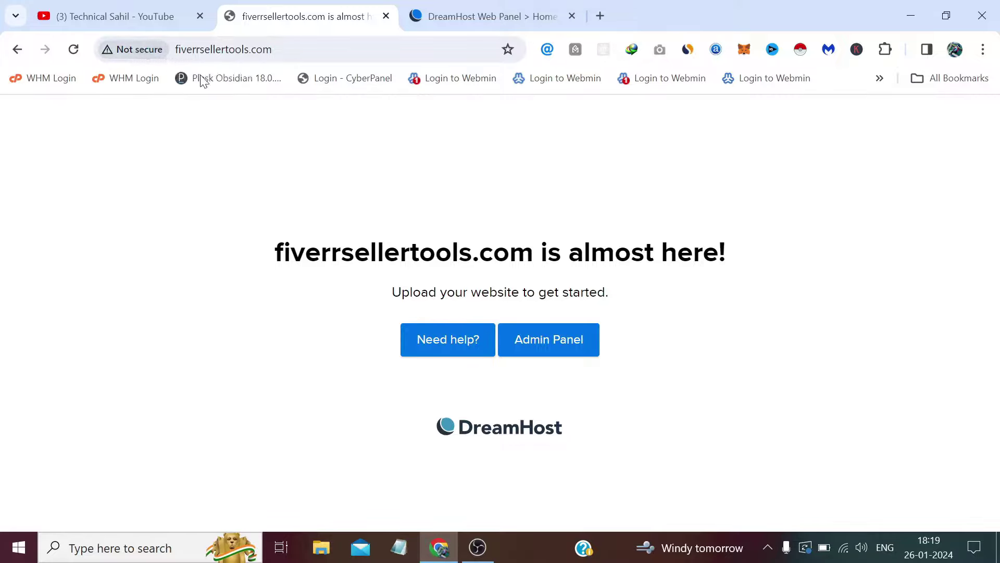
- Go to the DreamHost control panel tab and expand Websites in the sidebar
left_click(444, 11)
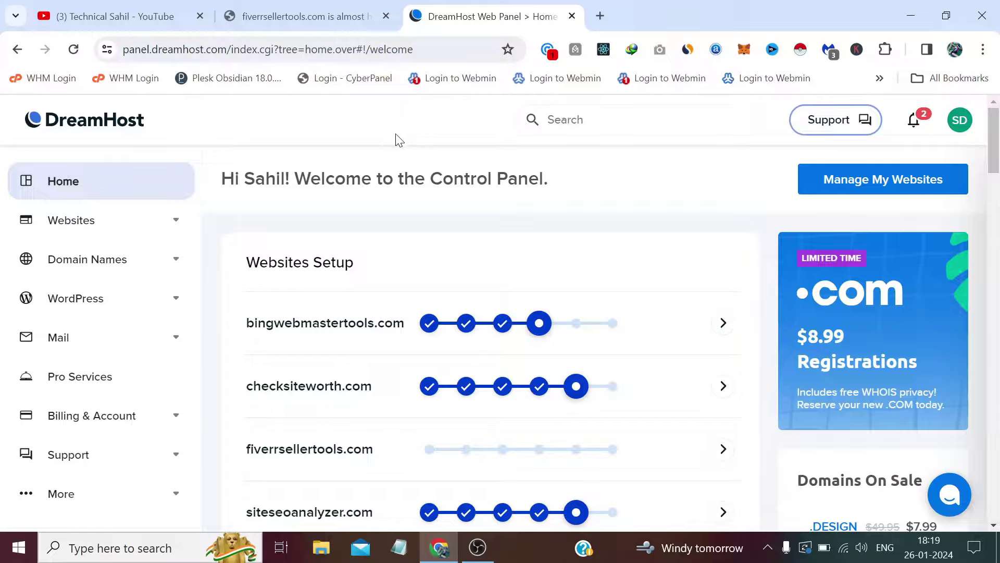
left_click(178, 223)
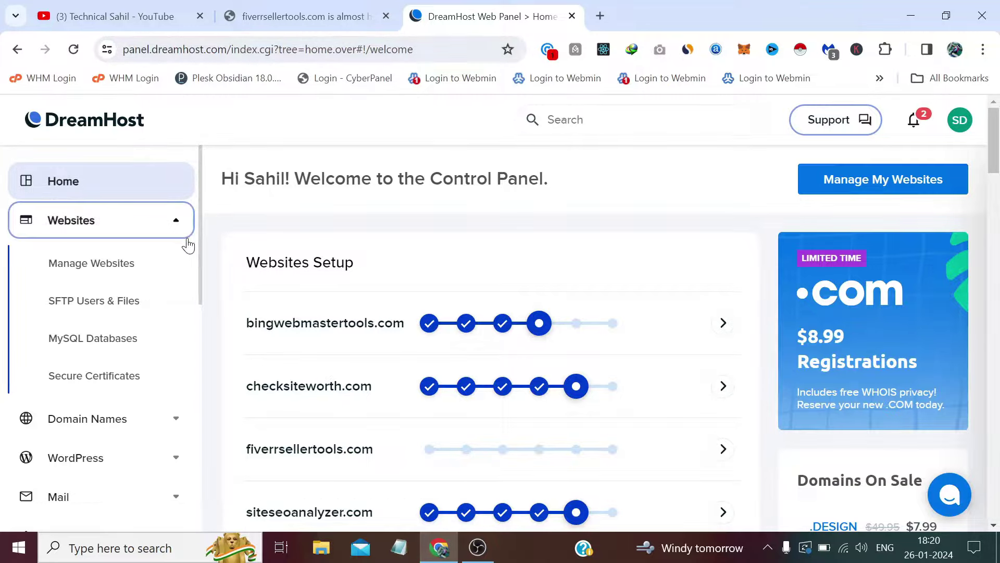
- Open Secure Certificates and scroll to the domain table showing fiverrsellertools.com with None
left_click(102, 379)
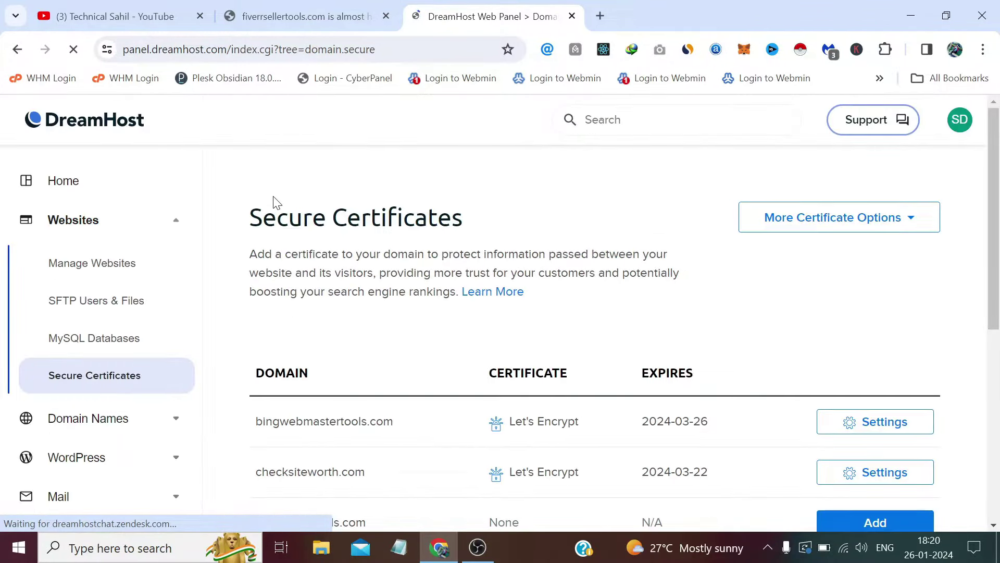
scroll(307, 242, "down", 4)
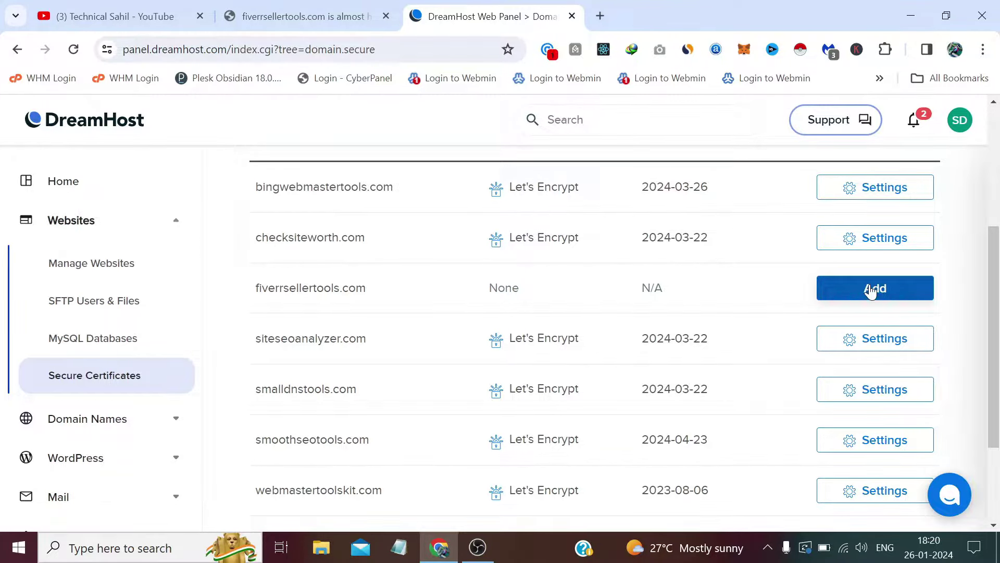
- Start adding a certificate for fiverrsellertools.com and review Let's Encrypt's free renewals and non-profit authority
left_click(871, 290)
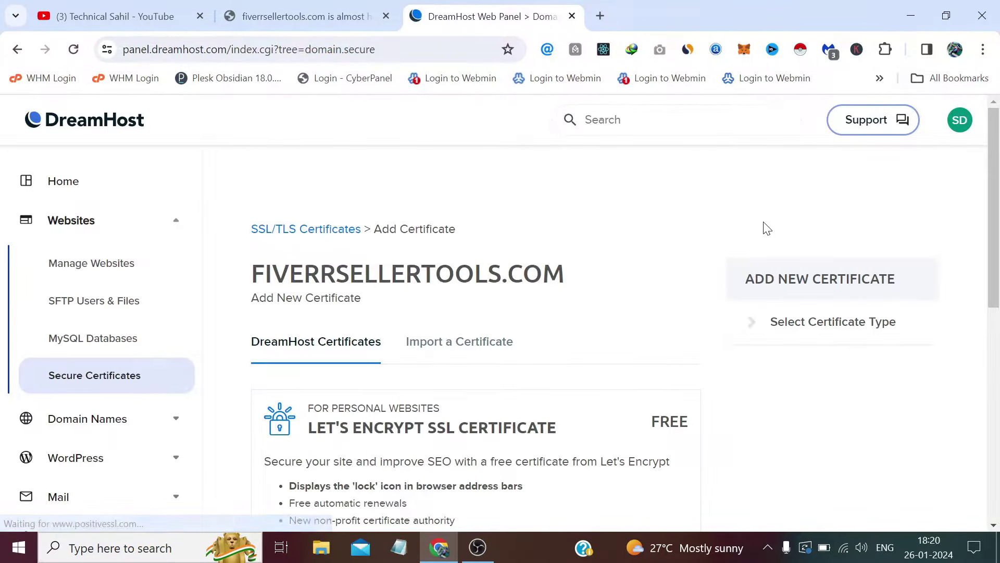
scroll(762, 229, "down", 3)
scroll(761, 230, "down", 2)
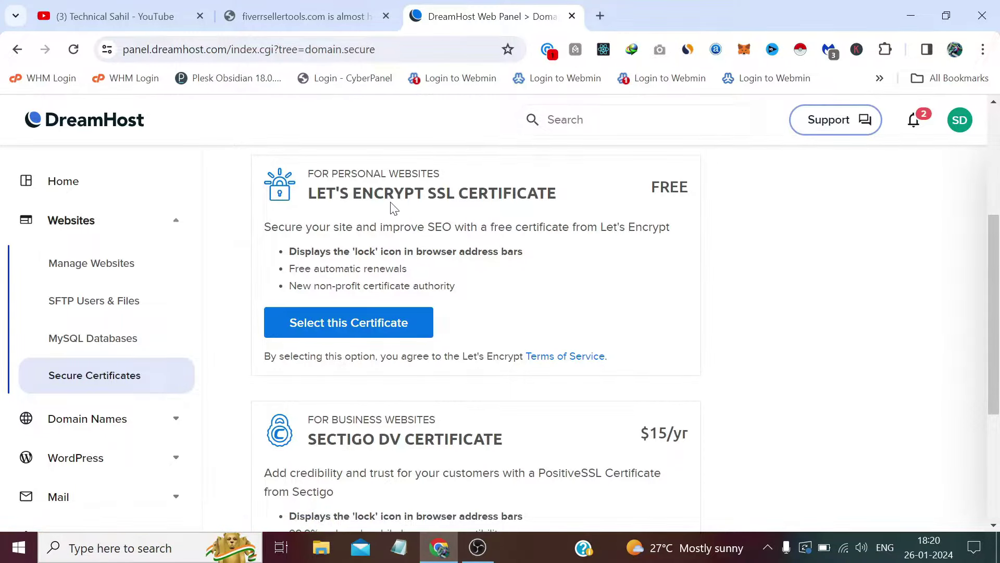
scroll(480, 207, "down", 2)
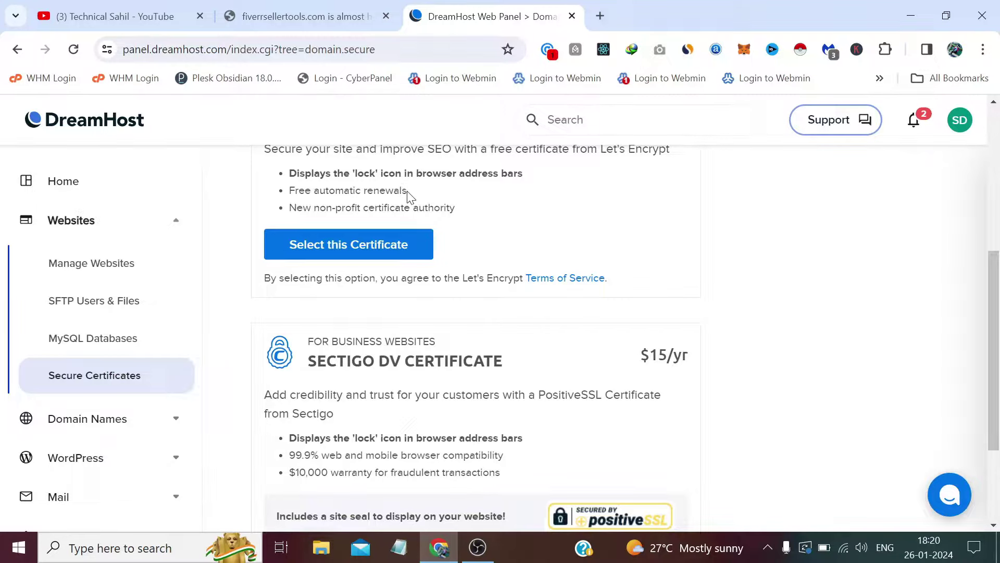
left_click_drag(408, 191, 329, 191)
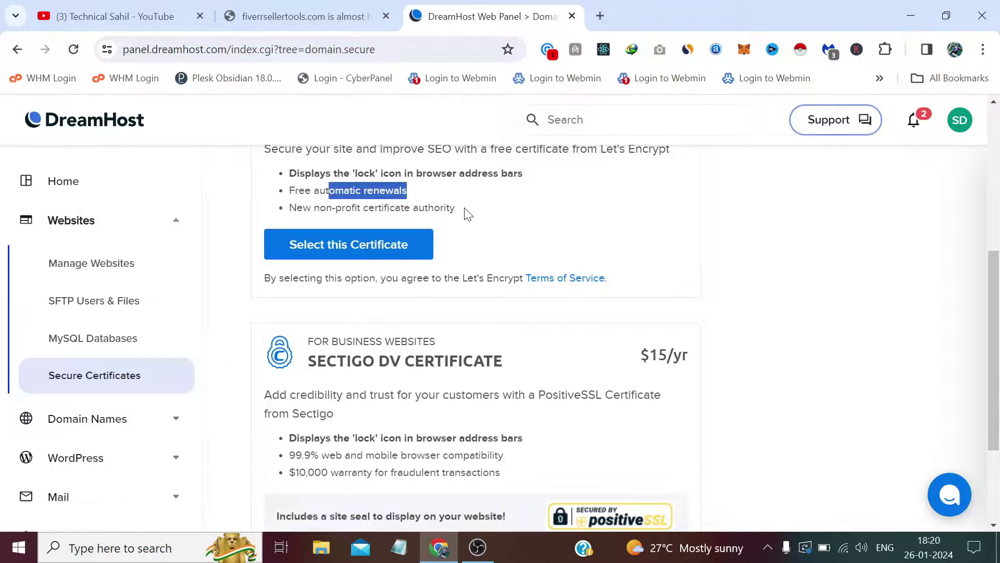
left_click_drag(457, 208, 366, 209)
left_click(540, 193)
- Compare against the $15/yr Sectigo DV certificate and its $10,000 warranty
scroll(531, 198, "up", 1)
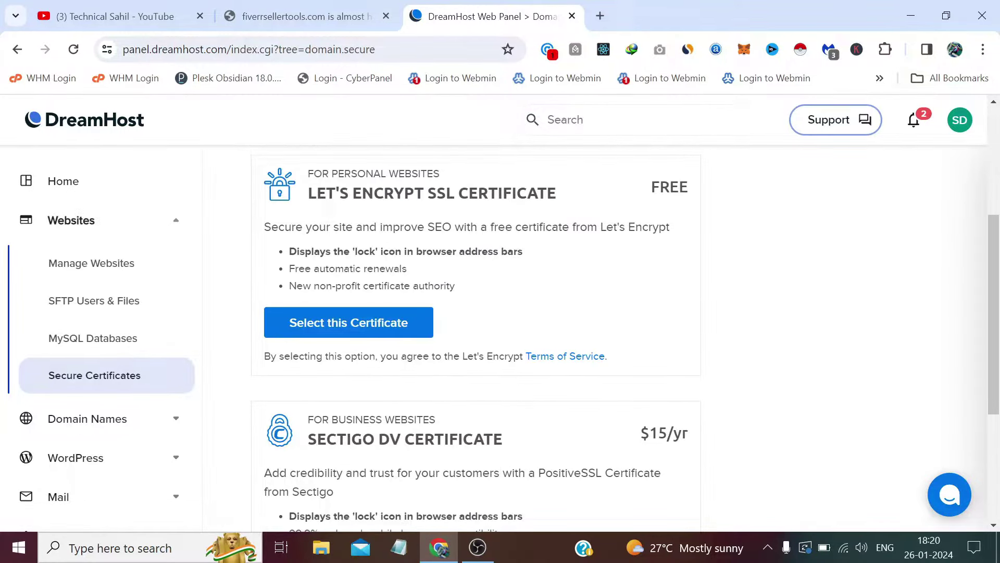
scroll(497, 298, "down", 2)
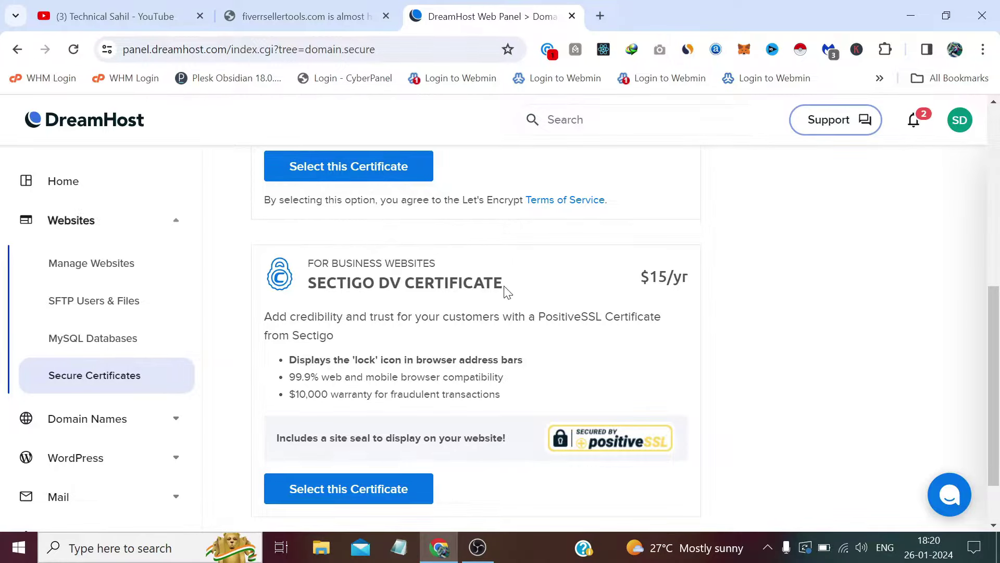
scroll(459, 232, "up", 4)
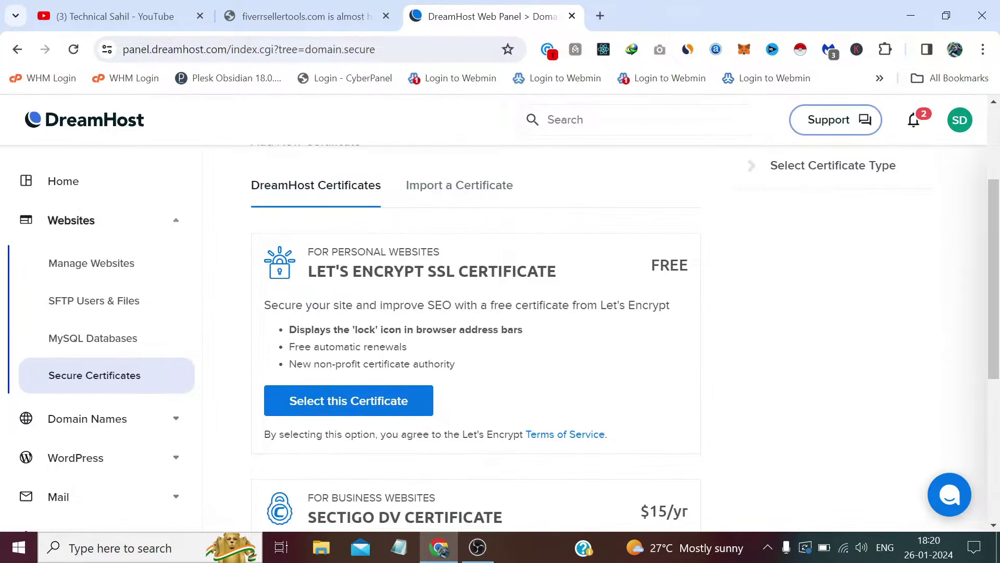
scroll(451, 351, "down", 4)
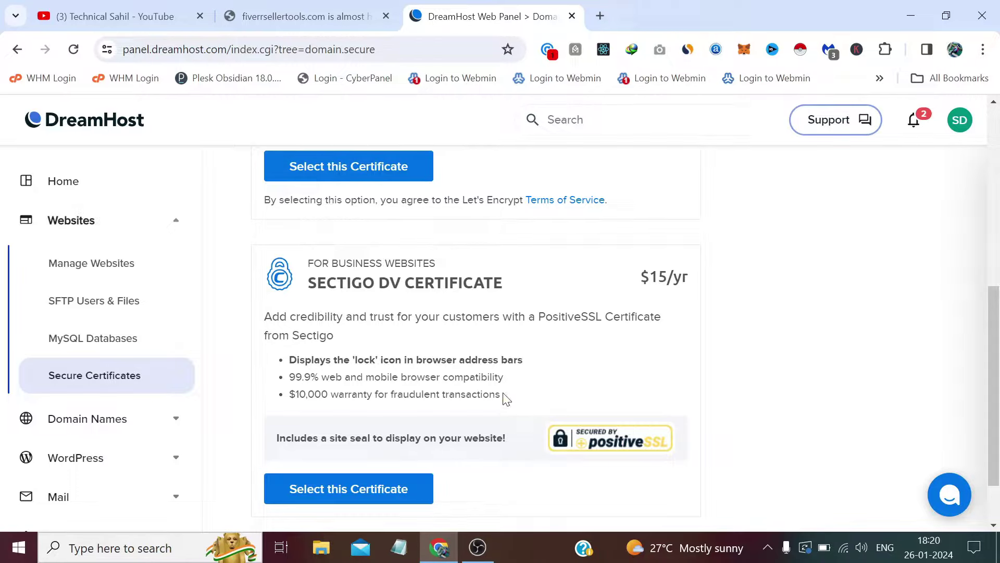
left_click_drag(504, 397, 291, 399)
left_click(730, 336)
scroll(575, 363, "up", 4)
scroll(558, 357, "down", 3)
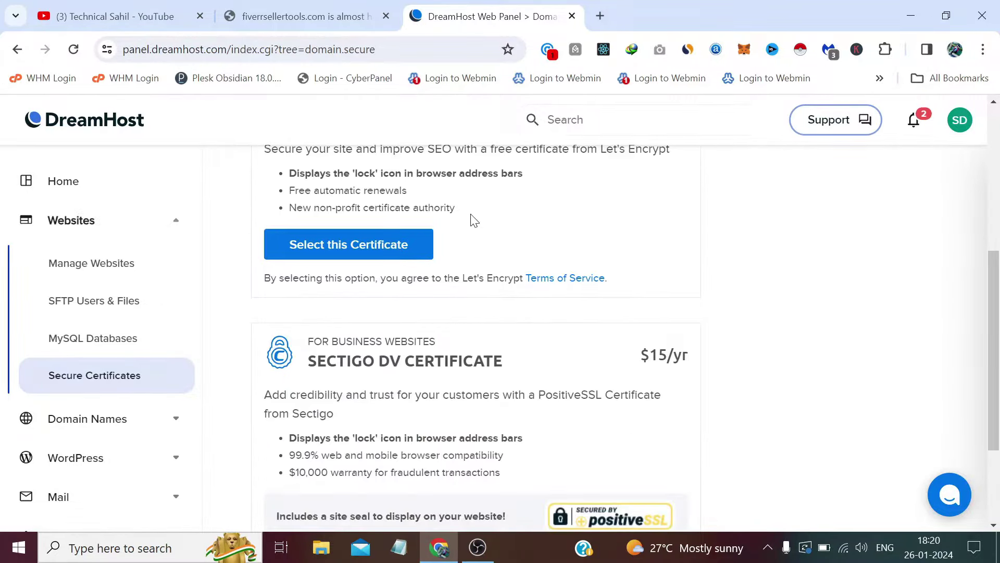
scroll(471, 218, "up", 1)
scroll(490, 269, "up", 2)
scroll(490, 269, "down", 4)
scroll(490, 270, "up", 4)
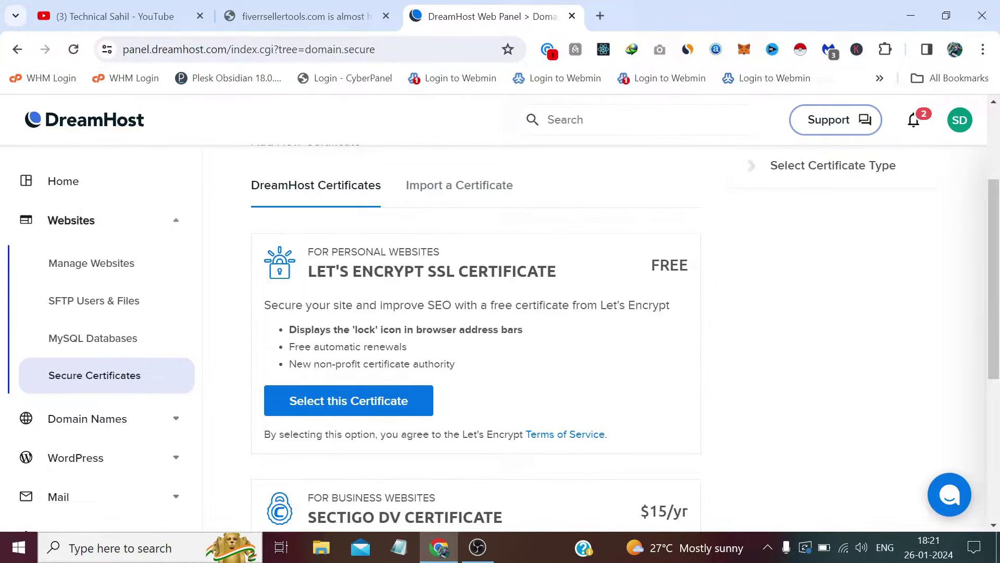
scroll(489, 270, "down", 1)
scroll(516, 282, "down", 1)
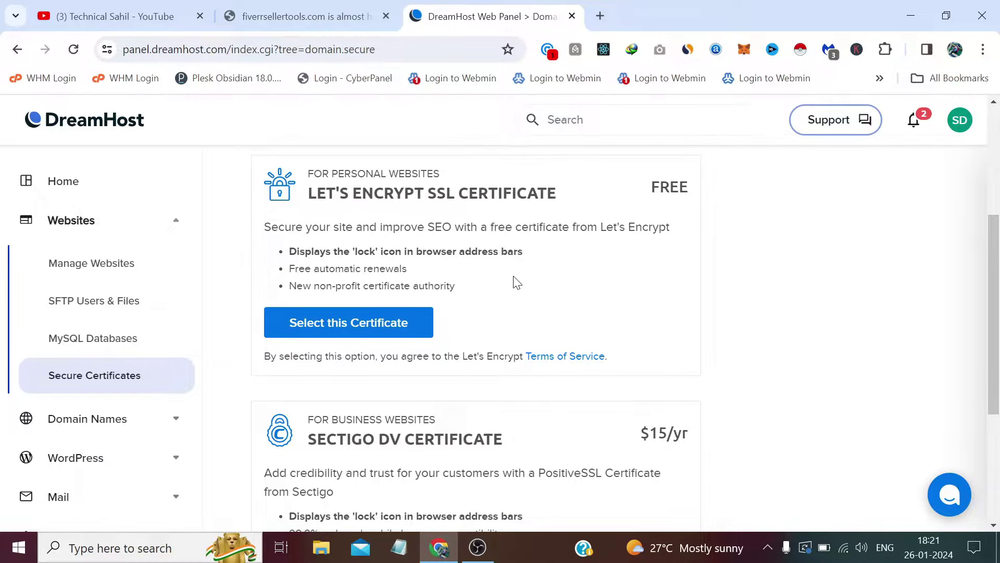
scroll(516, 282, "down", 3)
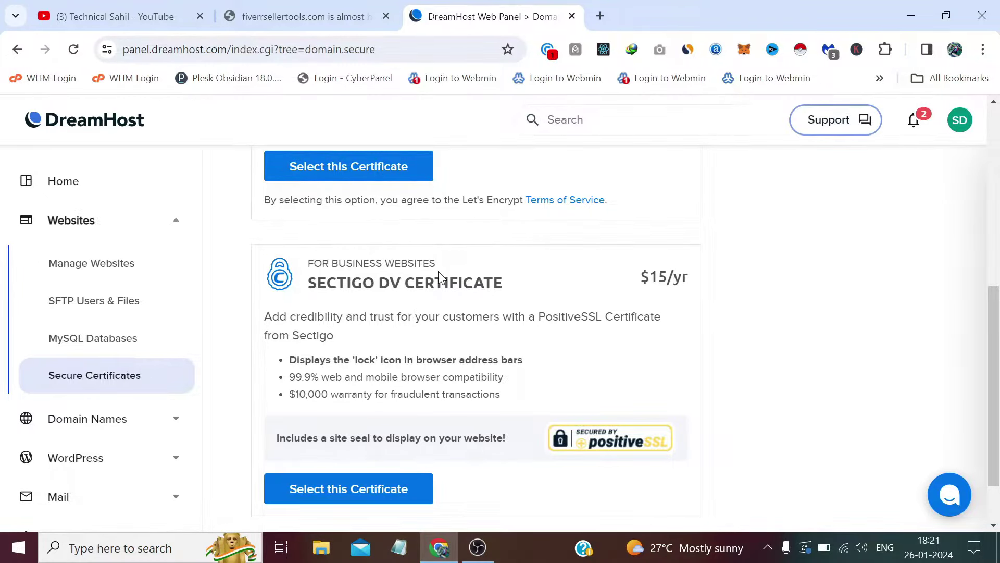
scroll(439, 270, "up", 3)
scroll(439, 271, "down", 3)
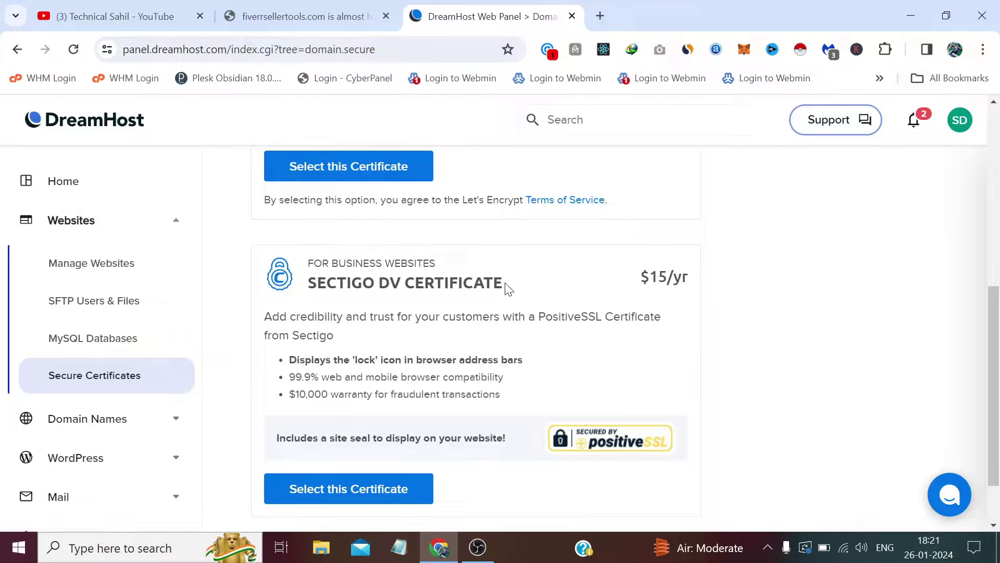
scroll(509, 289, "up", 3)
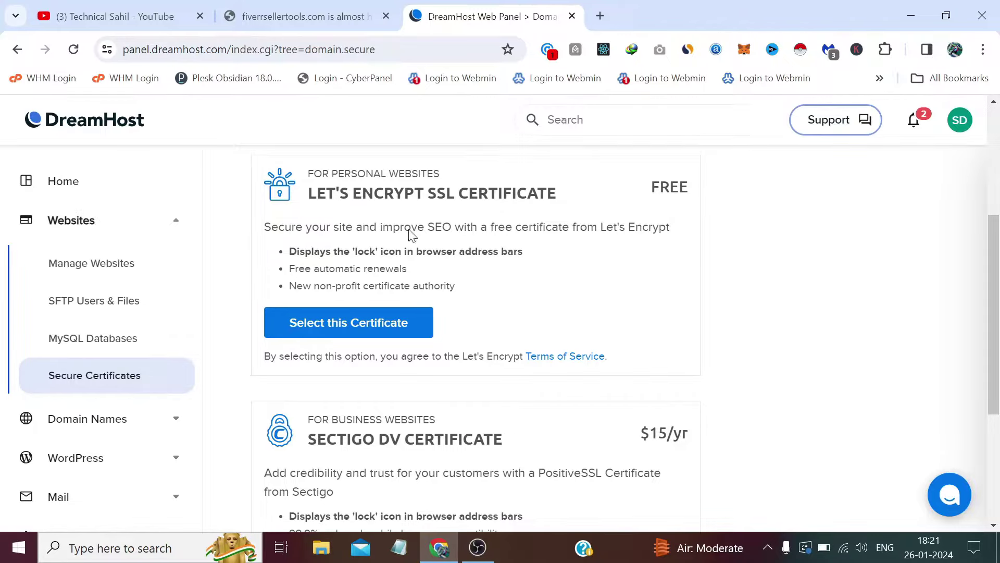
scroll(408, 216, "up", 2)
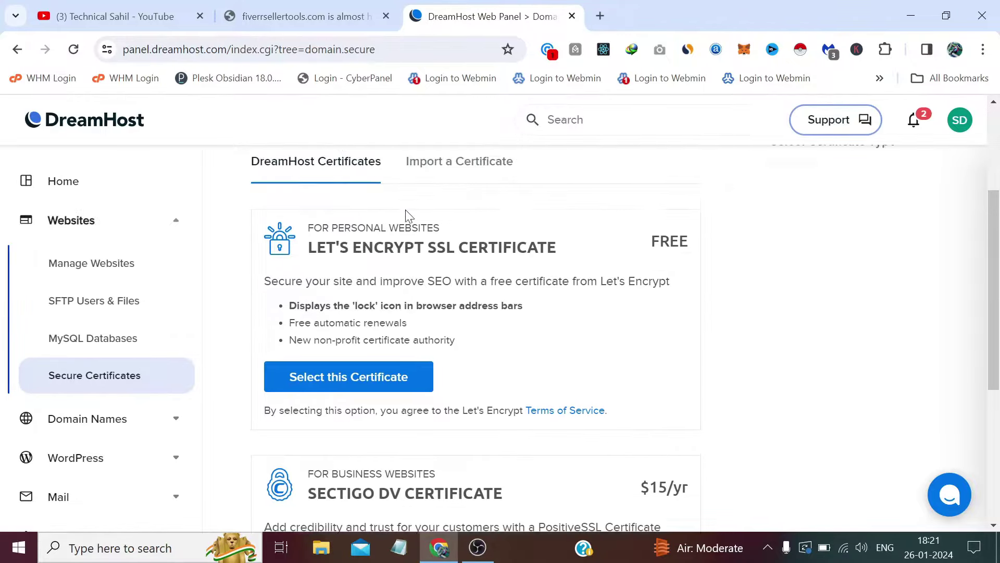
left_click(17, 49)
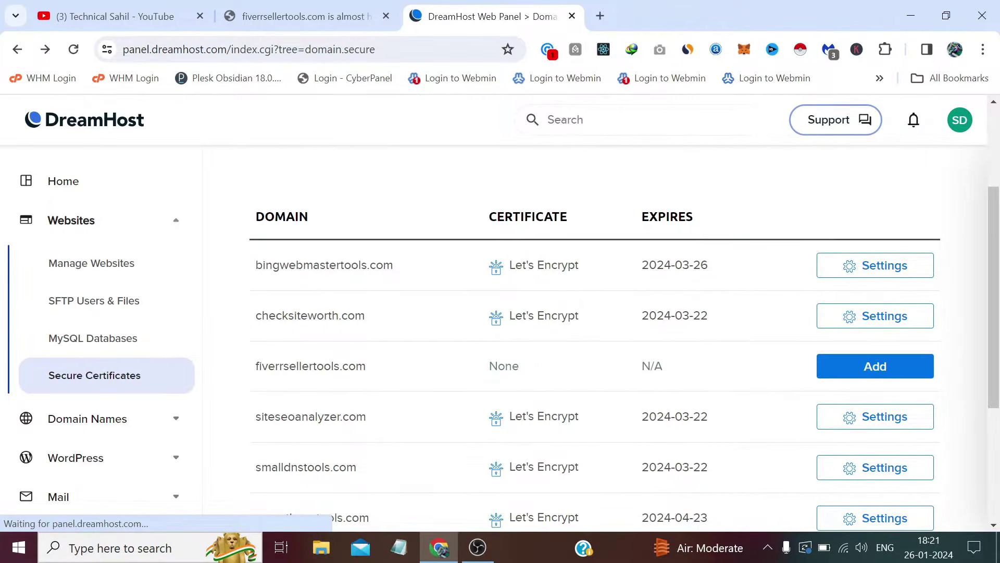
scroll(554, 357, "down", 2)
scroll(554, 357, "up", 1)
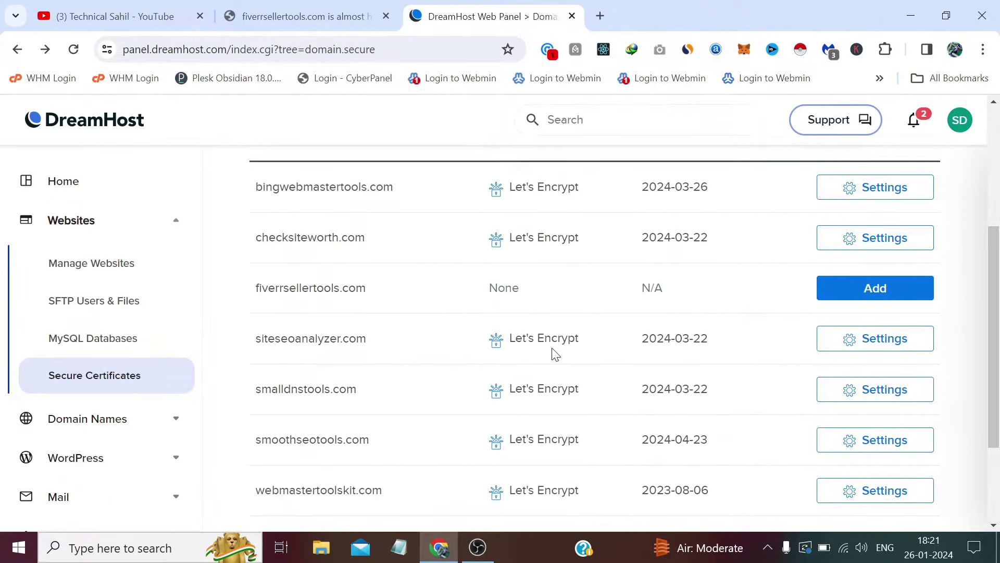
left_click(854, 293)
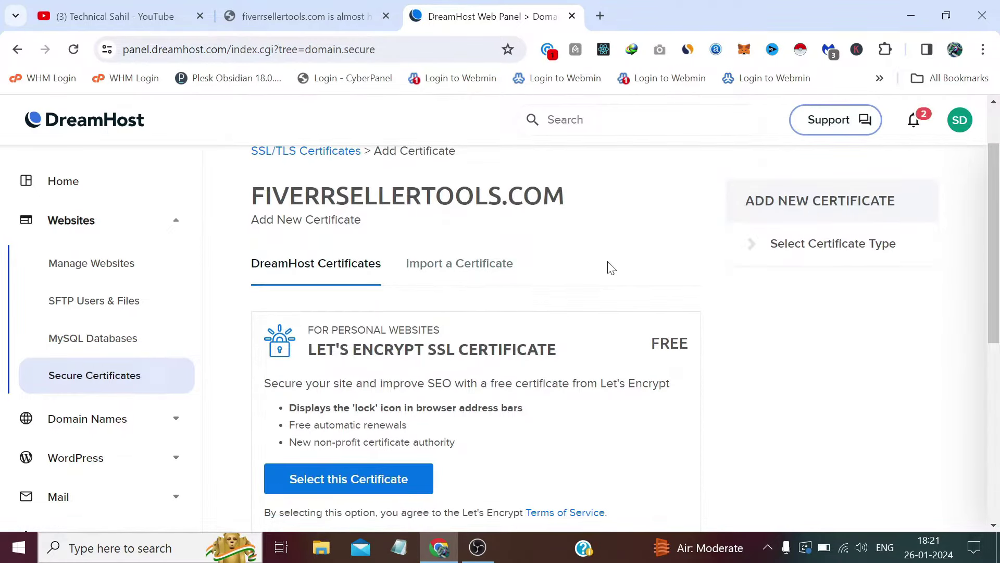
scroll(609, 269, "down", 1)
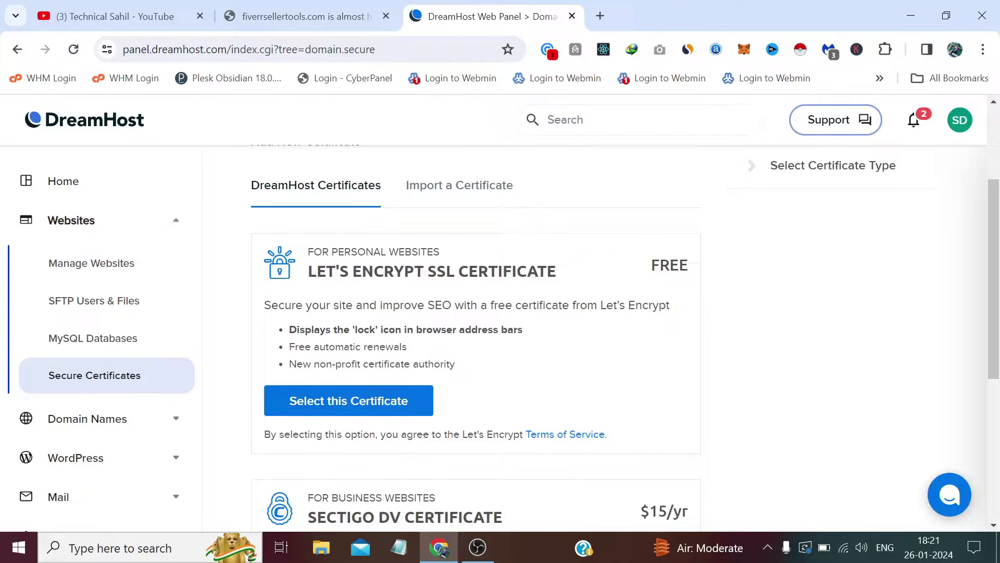
- Select the free Let's Encrypt certificate and reload the certificates list to see Order Processing
left_click(383, 408)
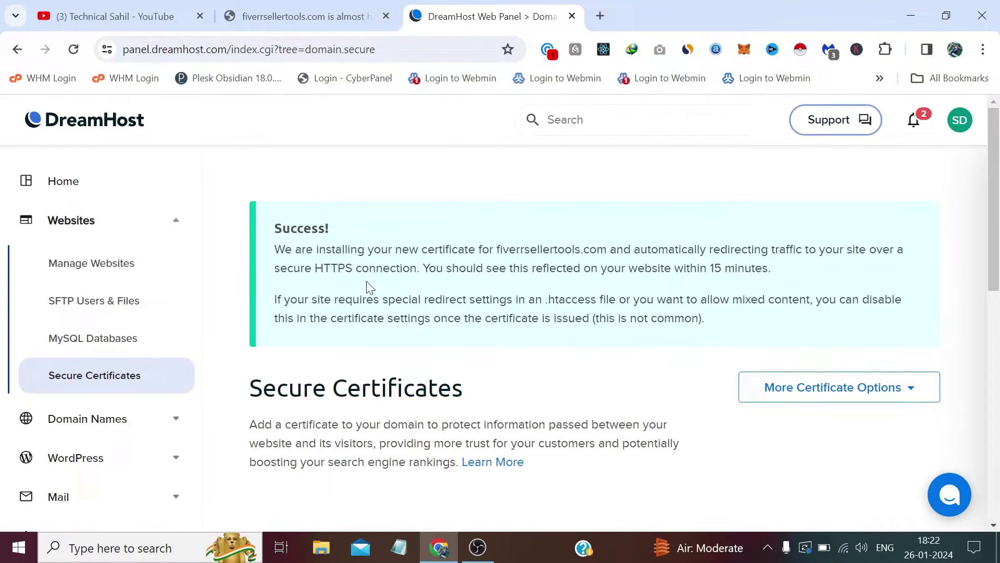
scroll(367, 282, "down", 7)
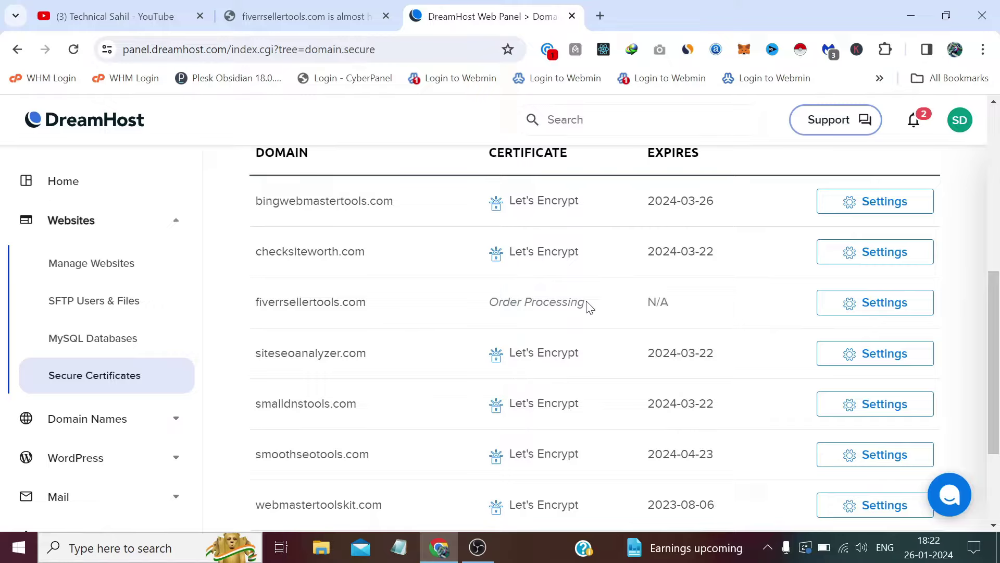
left_click(137, 377)
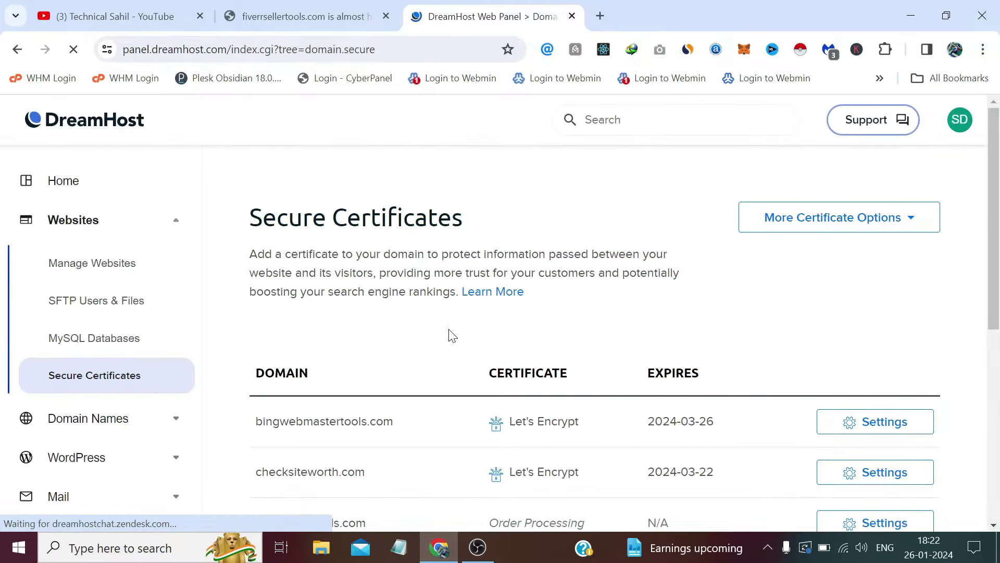
- Scroll to the fiverrsellertools.com row, still showing Order Processing with expiry N/A
scroll(453, 335, "down", 3)
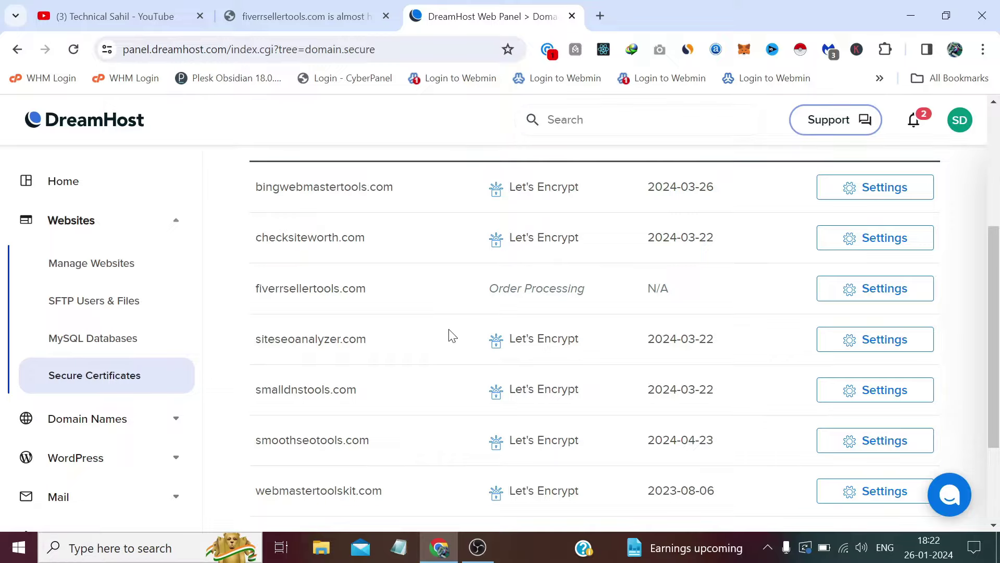
- Open fiverrsellertools.com's certificate Settings and read the Certificate on Order and Current Certificate sections
left_click(915, 292)
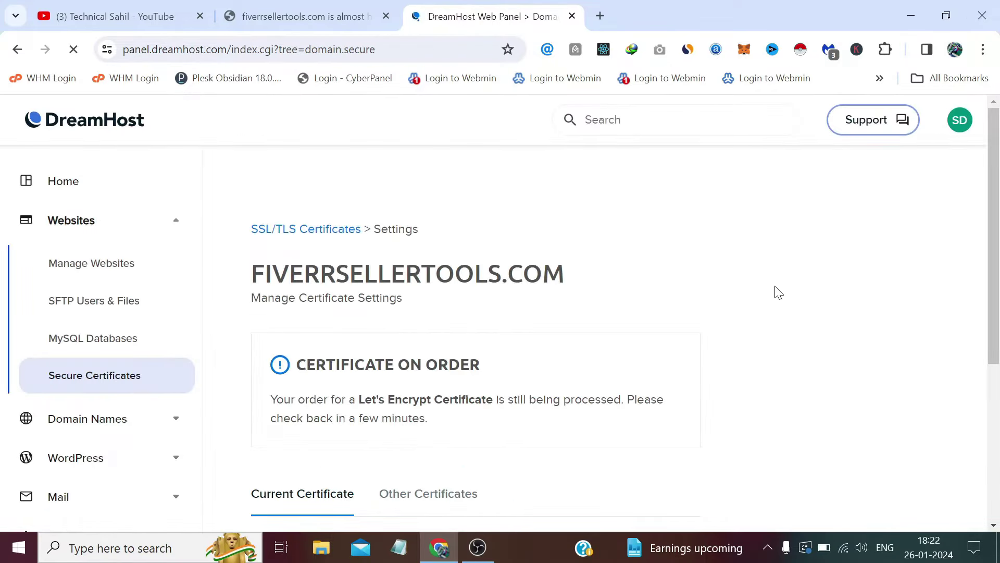
scroll(779, 293, "down", 2)
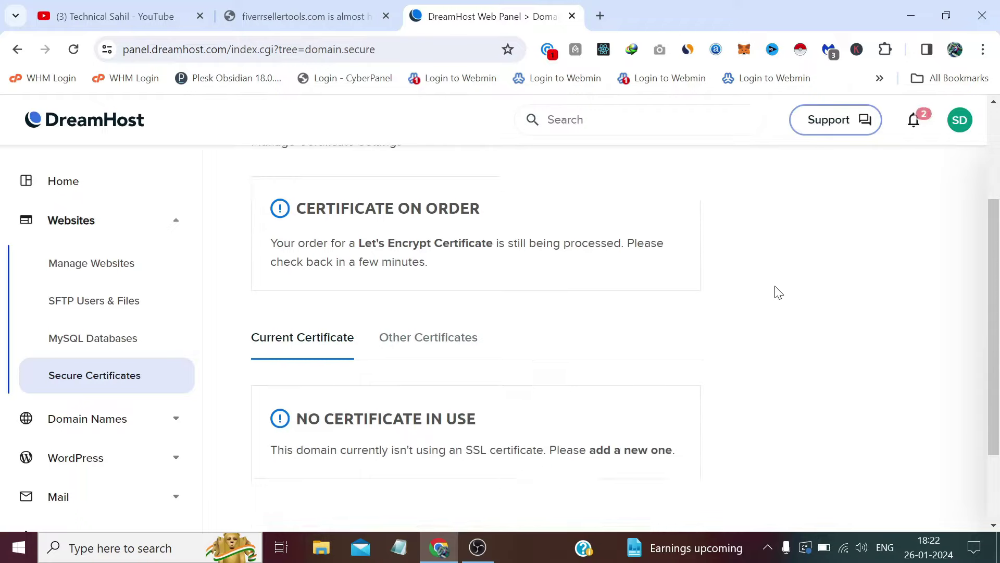
scroll(778, 293, "down", 1)
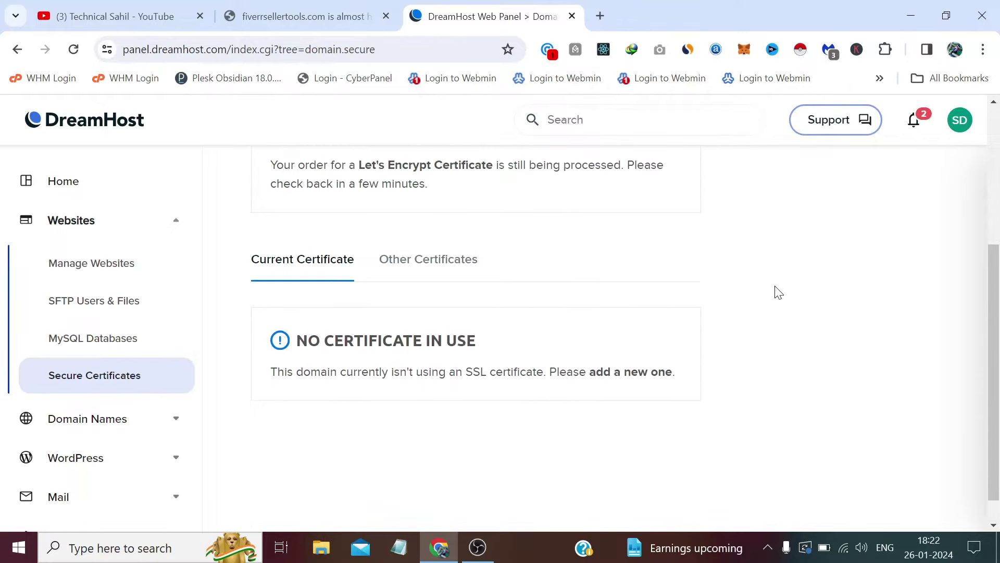
scroll(779, 293, "up", 2)
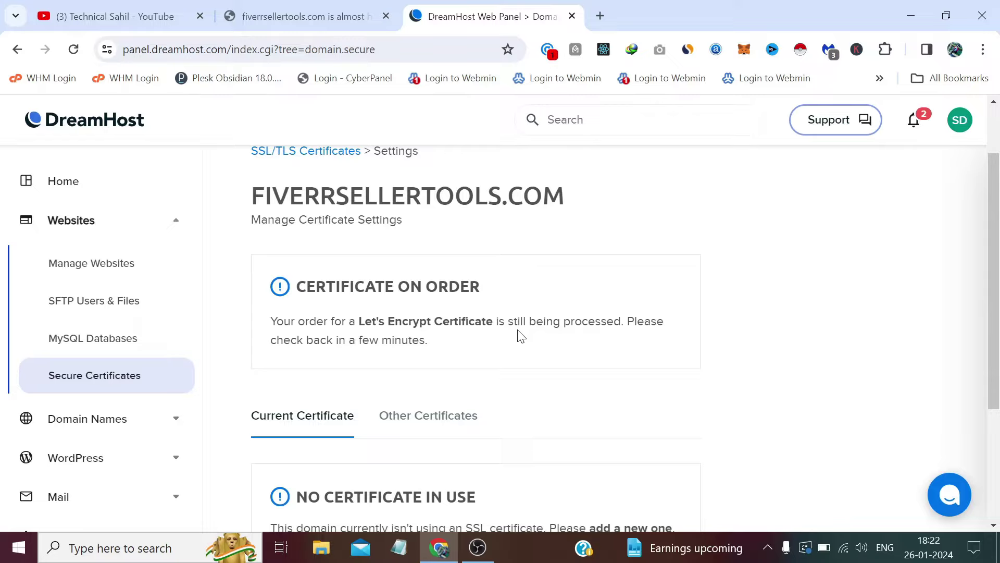
scroll(519, 335, "up", 1)
scroll(518, 335, "down", 2)
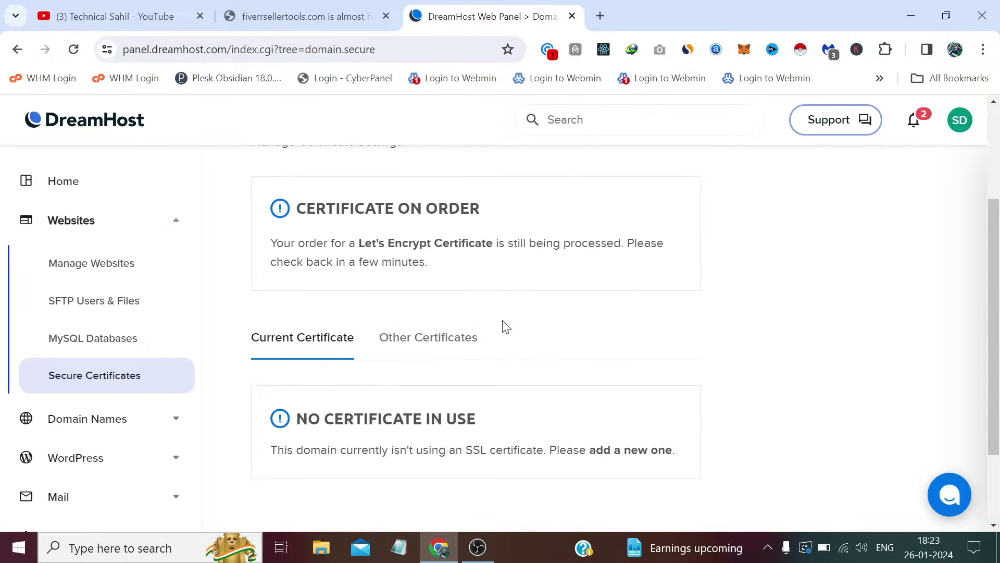
scroll(505, 327, "up", 1)
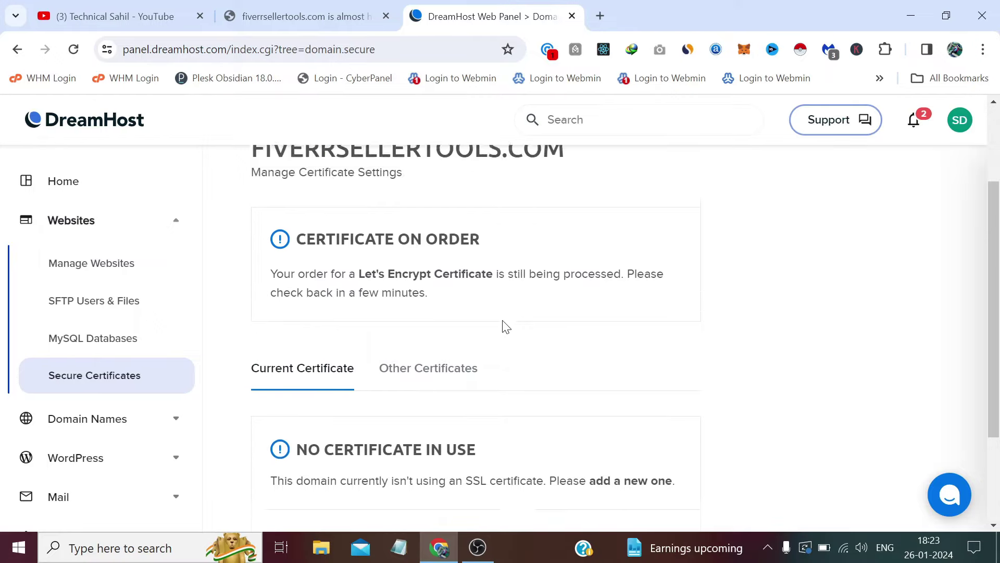
scroll(504, 327, "up", 1)
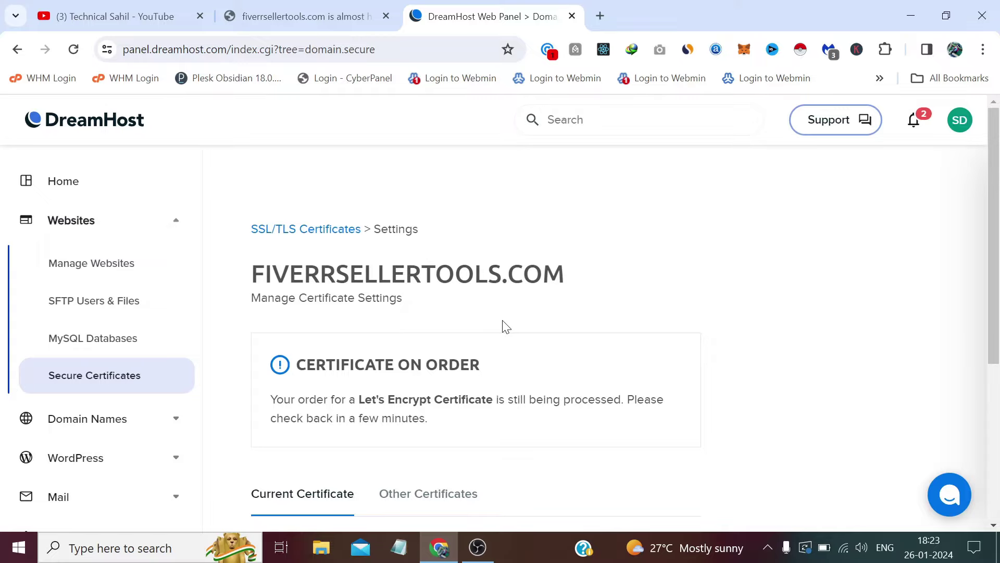
- Reload the certificates list and confirm the Let's Encrypt certificate is active, expiring 2024-04-25
key("F5")
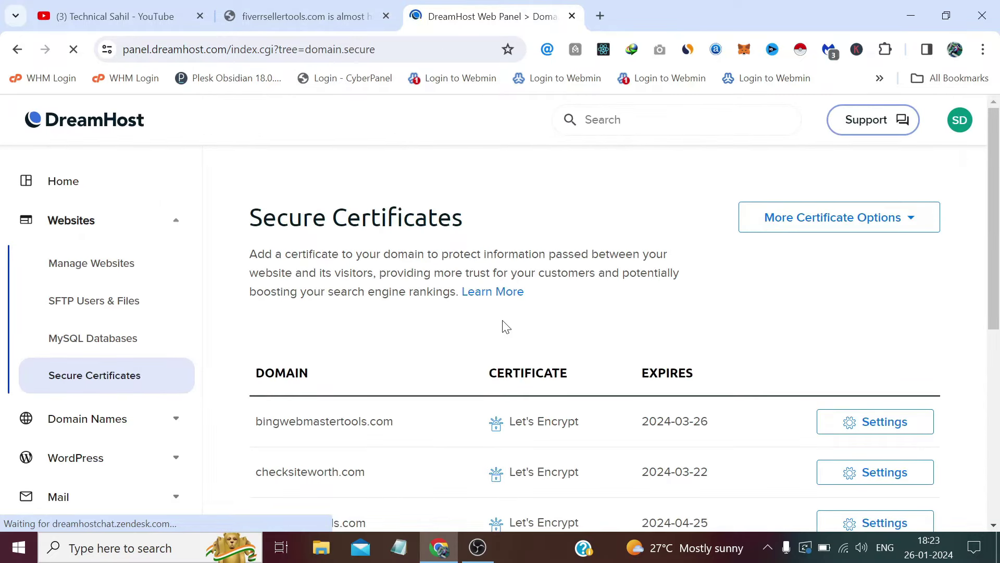
scroll(417, 286, "down", 3)
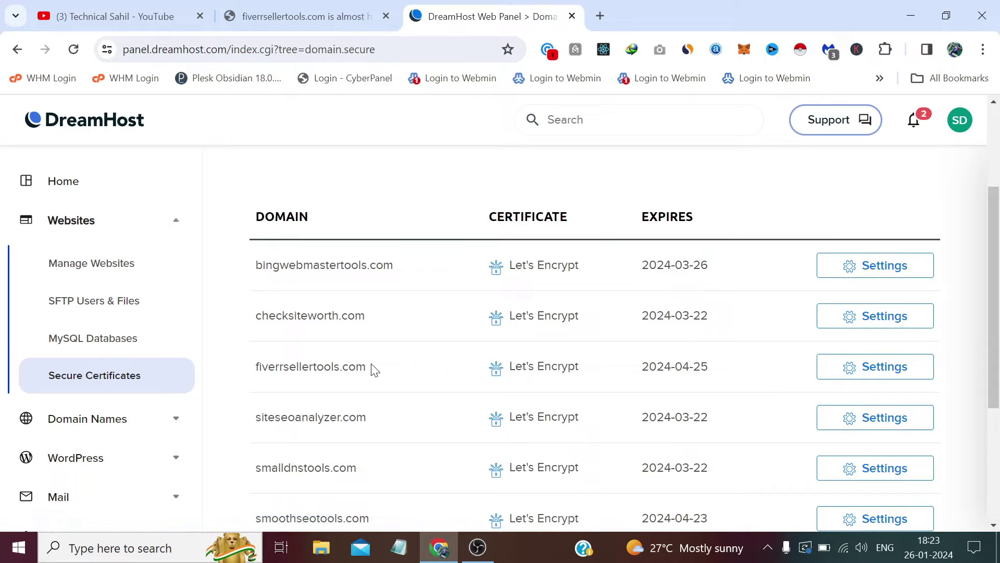
- Copy the fiverrsellertools.com web address from its tab
left_click(335, 16)
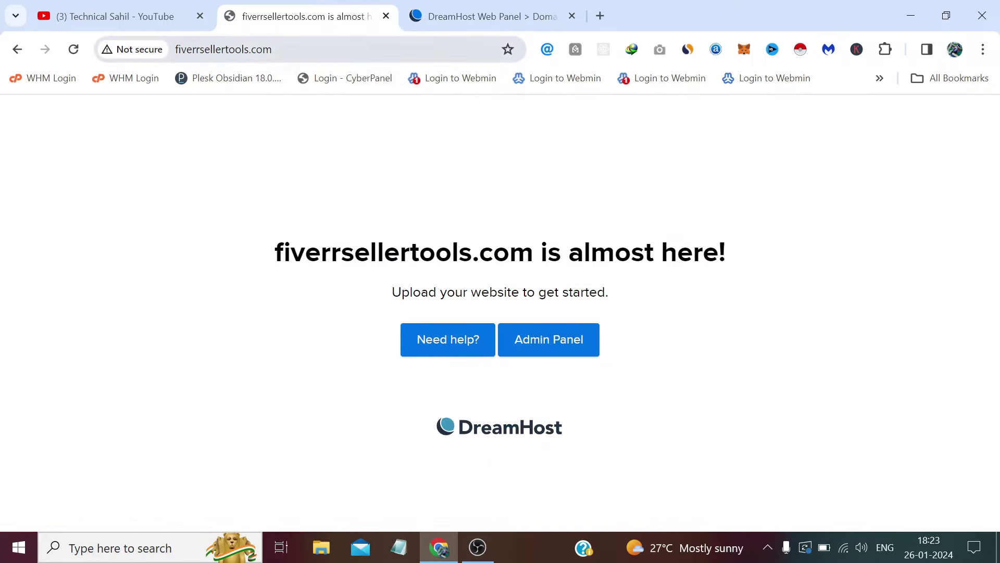
left_click(261, 49)
right_click(261, 57)
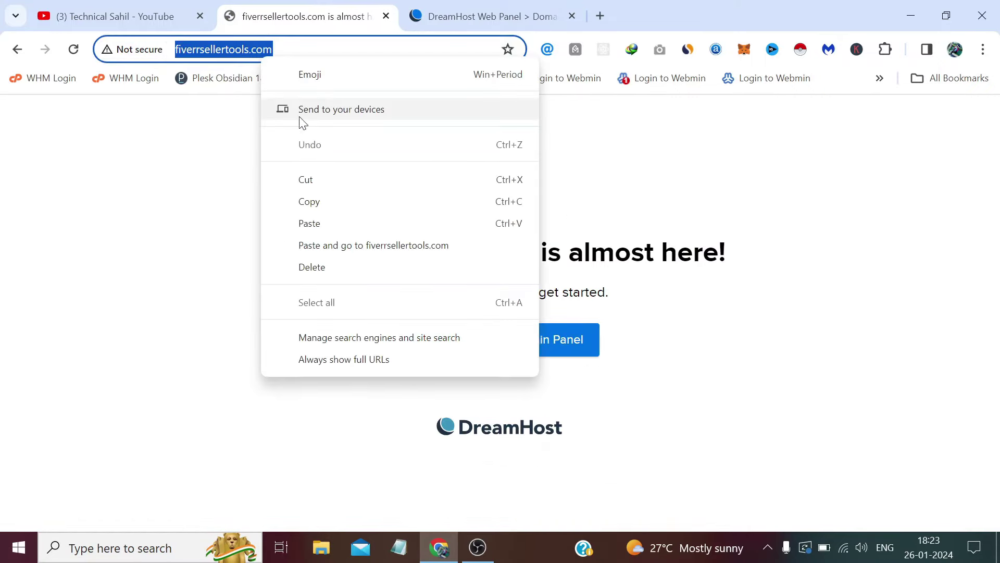
left_click(314, 201)
- Load the https version in an incognito window and view the privacy error details
left_click(983, 49)
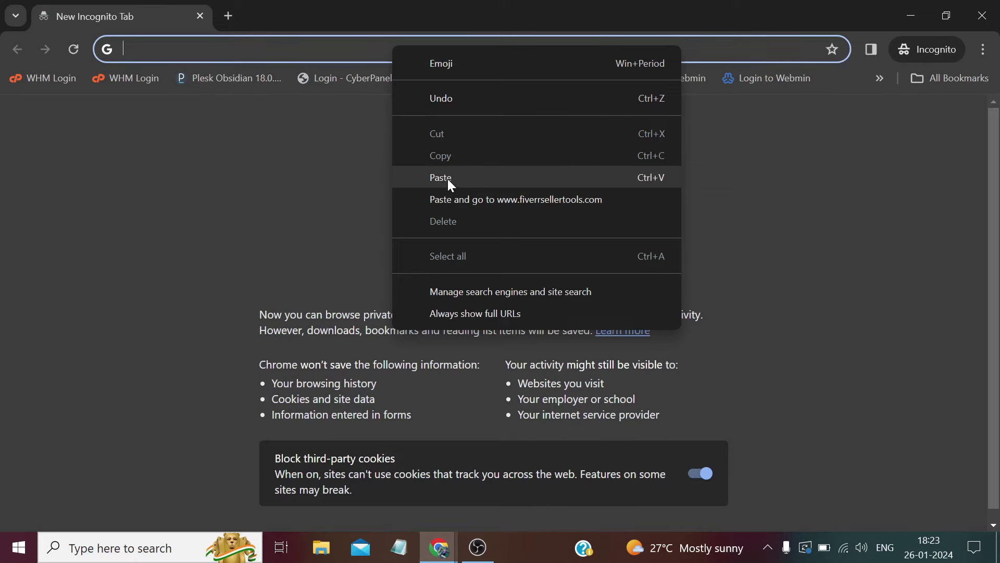
left_click(448, 179)
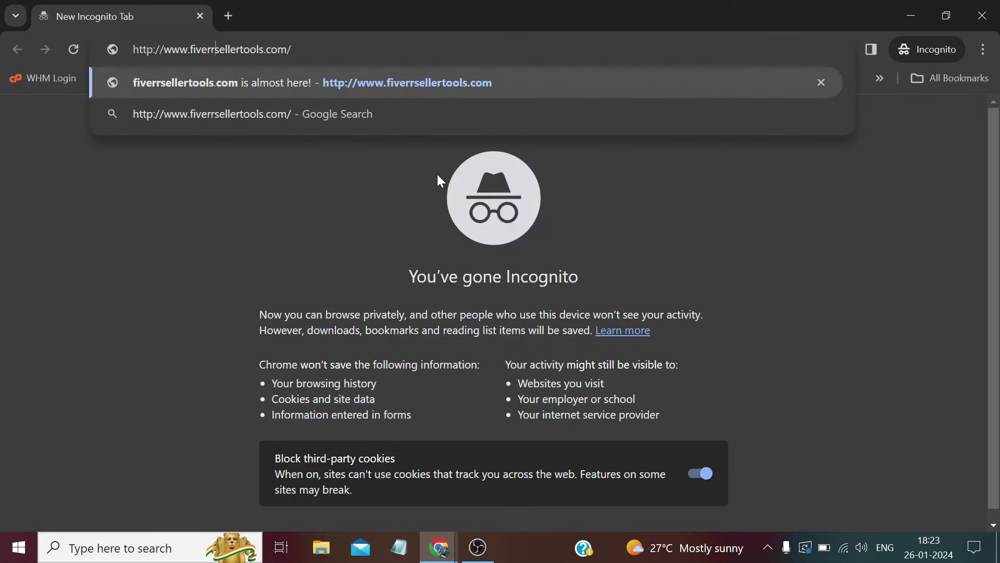
key("Left")
key("Left")
type("s")
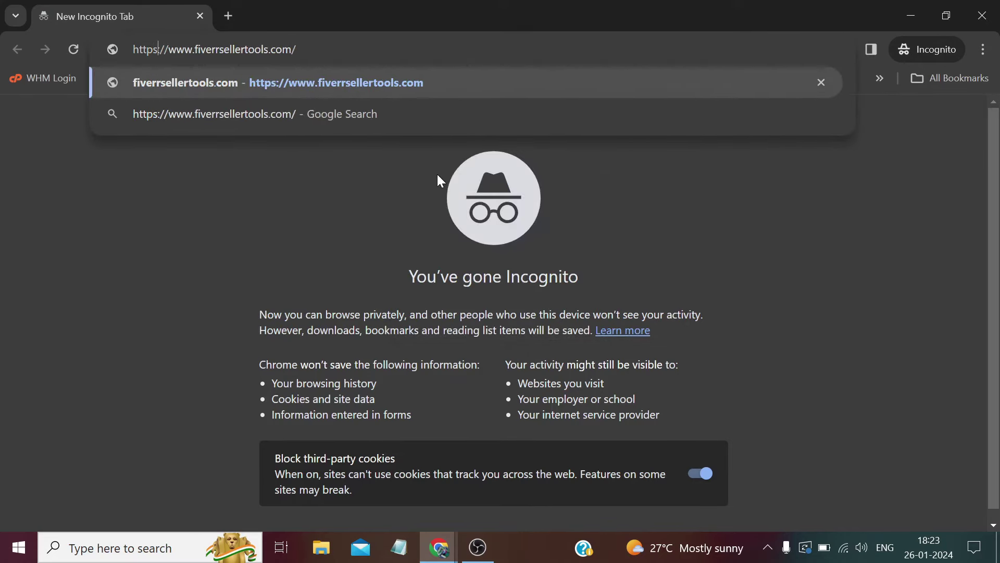
key("Return")
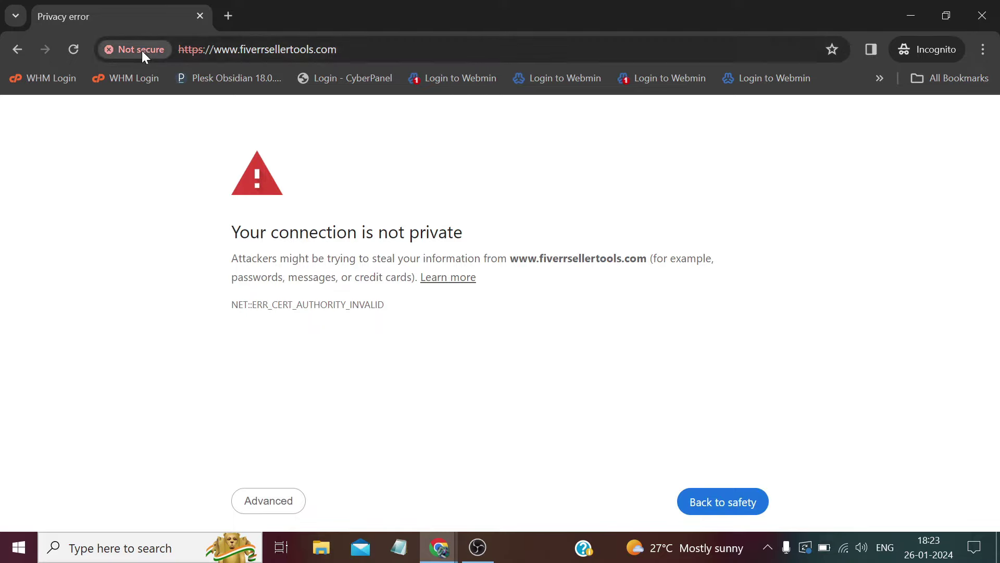
left_click(270, 492)
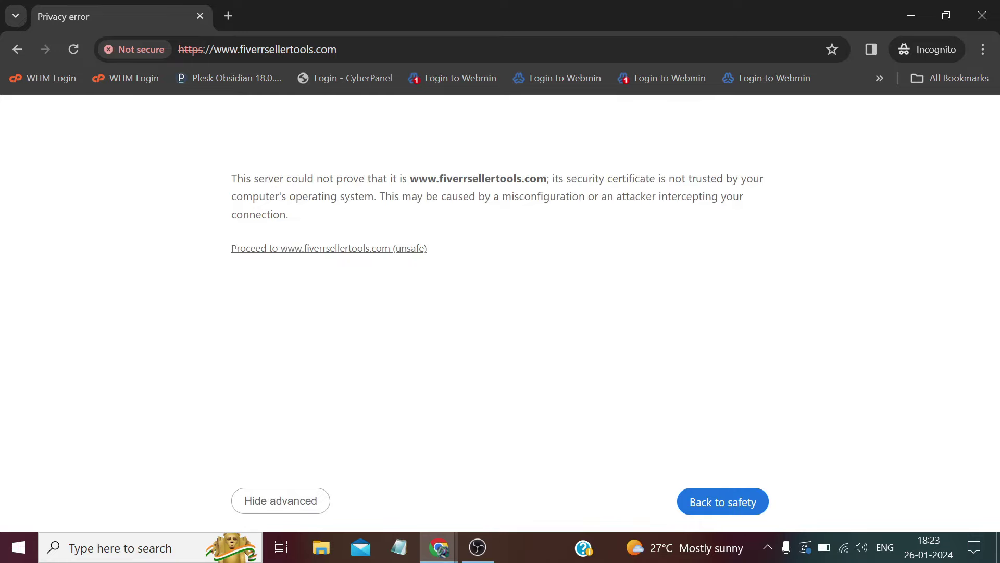
left_click(982, 16)
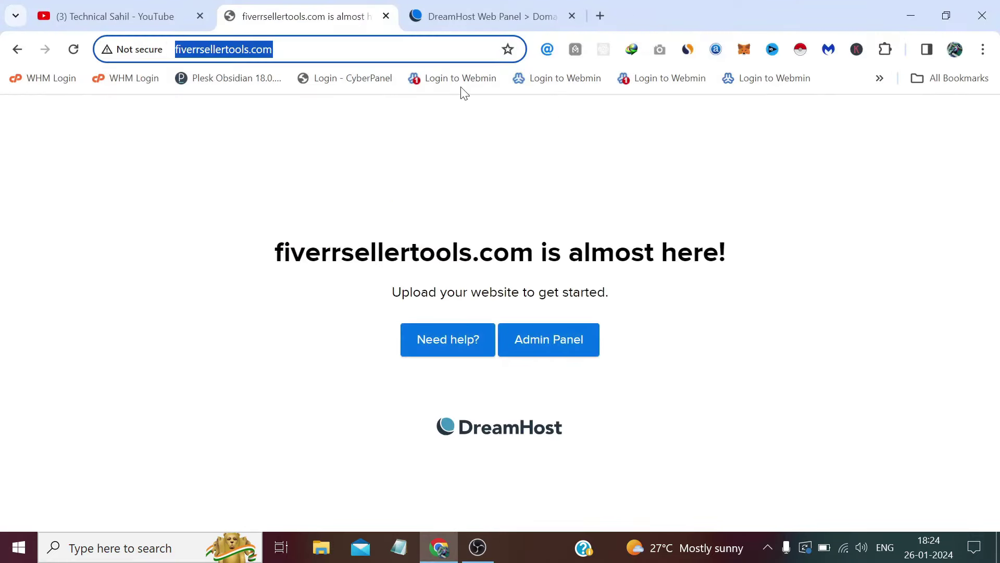
left_click(289, 49)
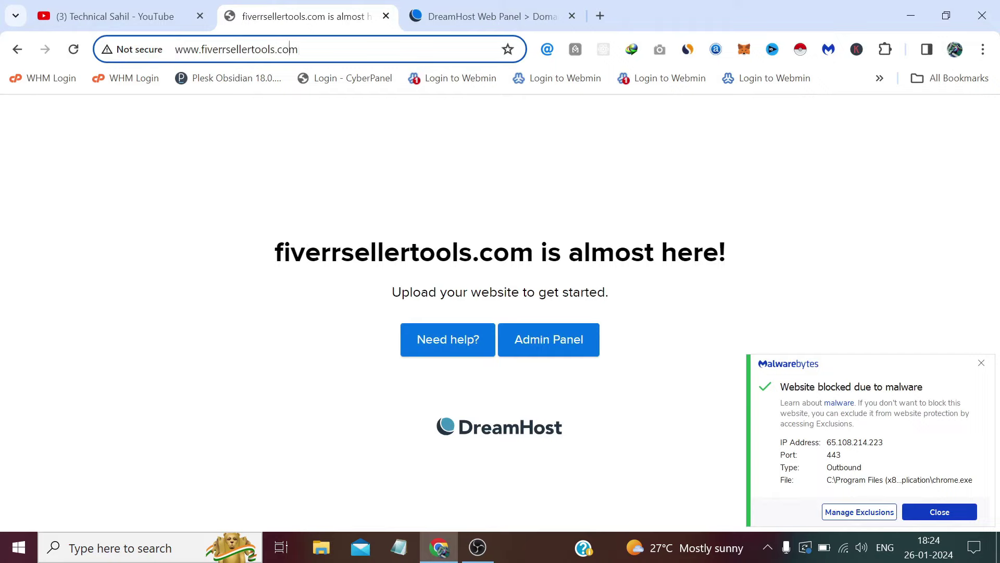
type("https")
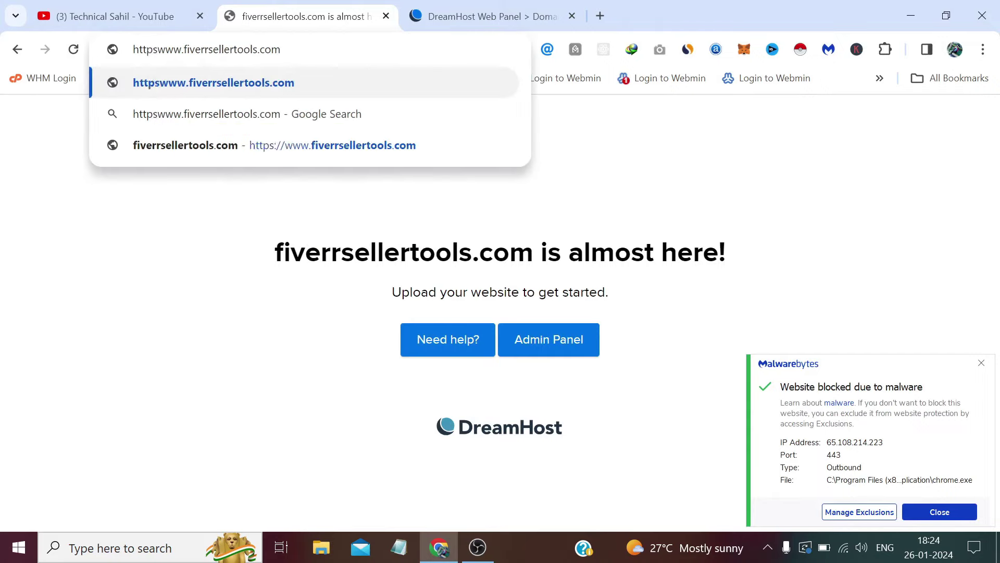
type("://")
key("Return")
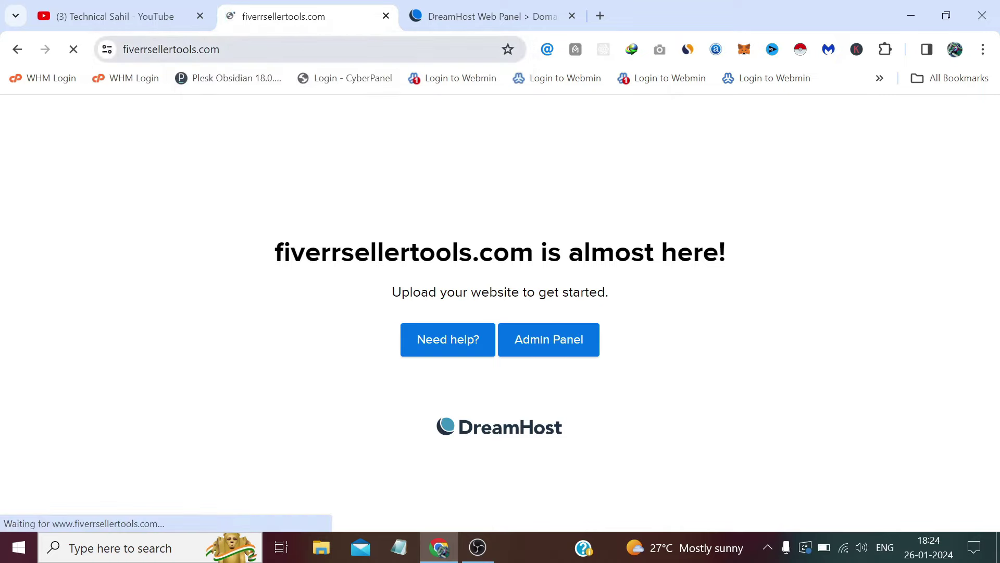
- Verify in the certificate viewer that the site's valid certificate is issued by Let's Encrypt
left_click(108, 49)
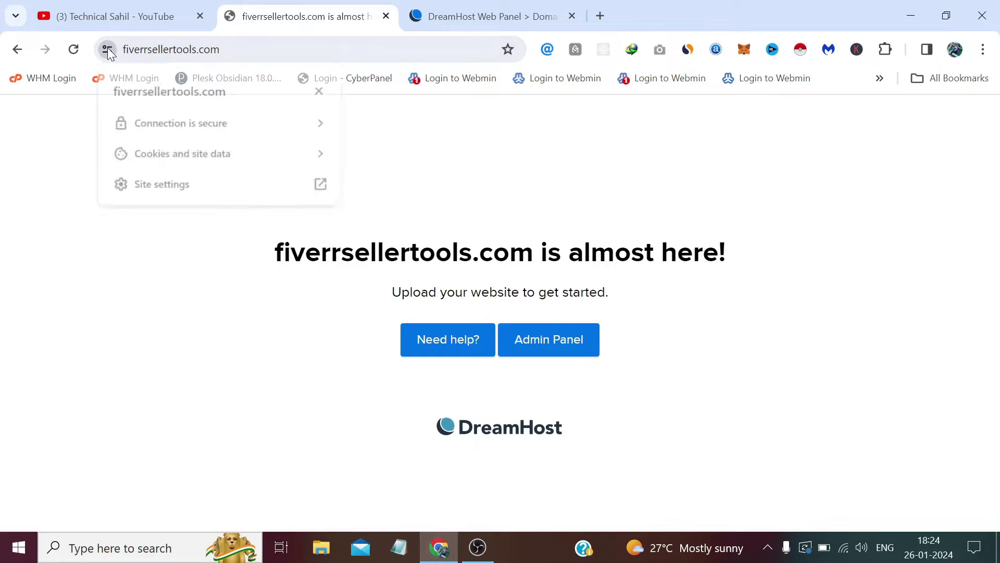
left_click(198, 120)
left_click(255, 235)
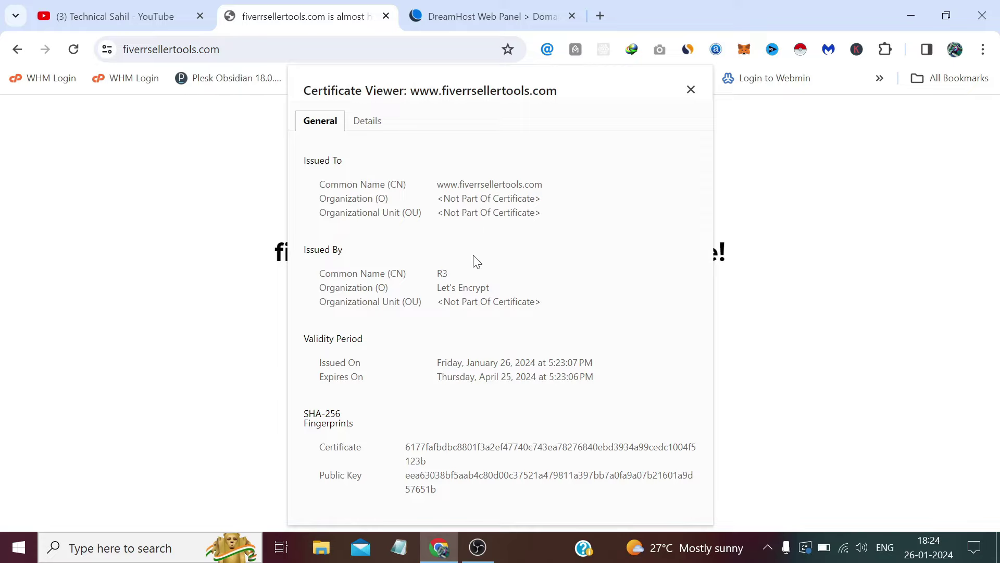
left_click_drag(491, 292, 411, 286)
left_click(691, 90)
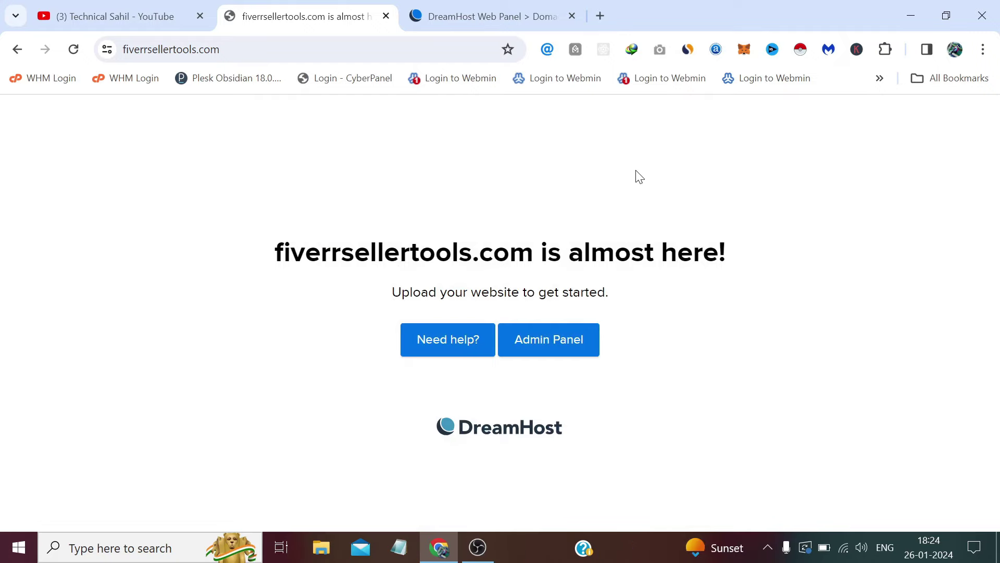
left_click(544, 13)
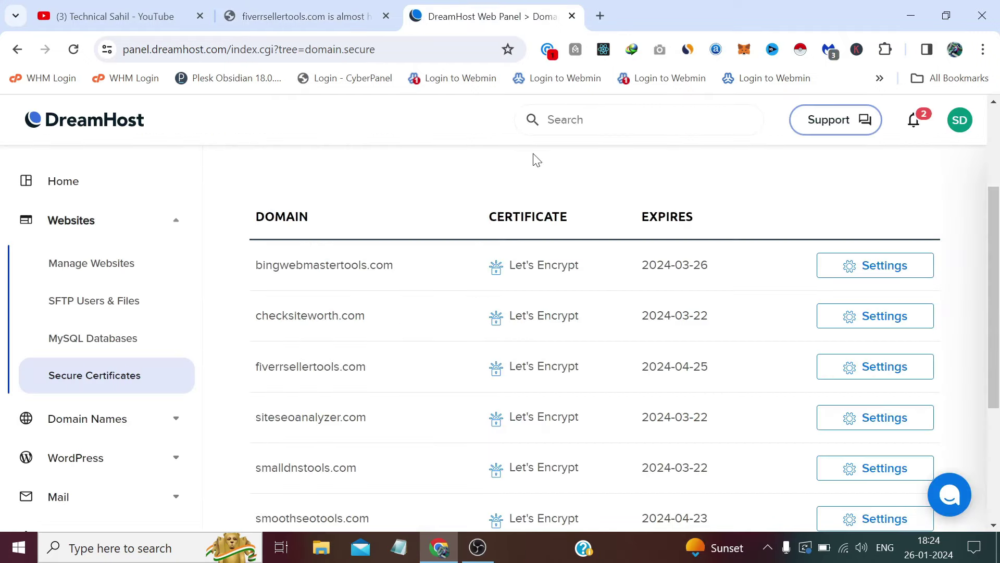